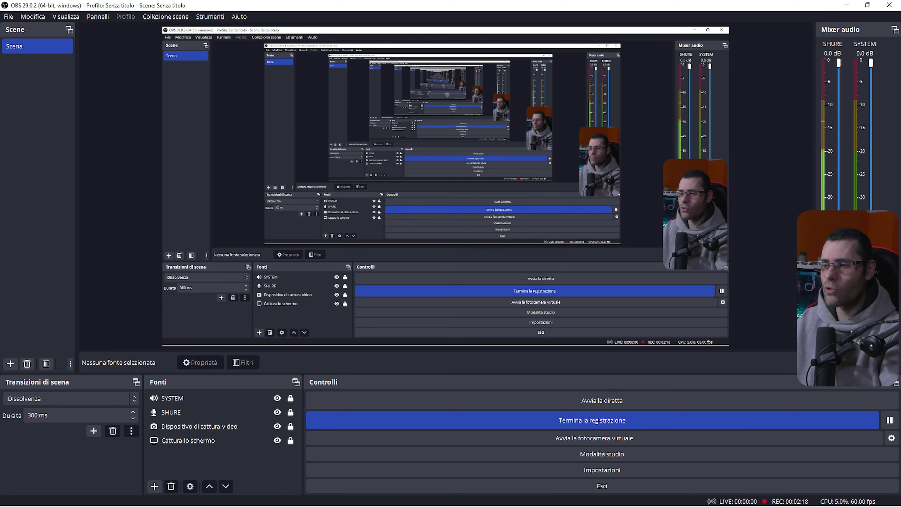
Step: Check the global audio device assignments in the Audio settings
click(602, 469)
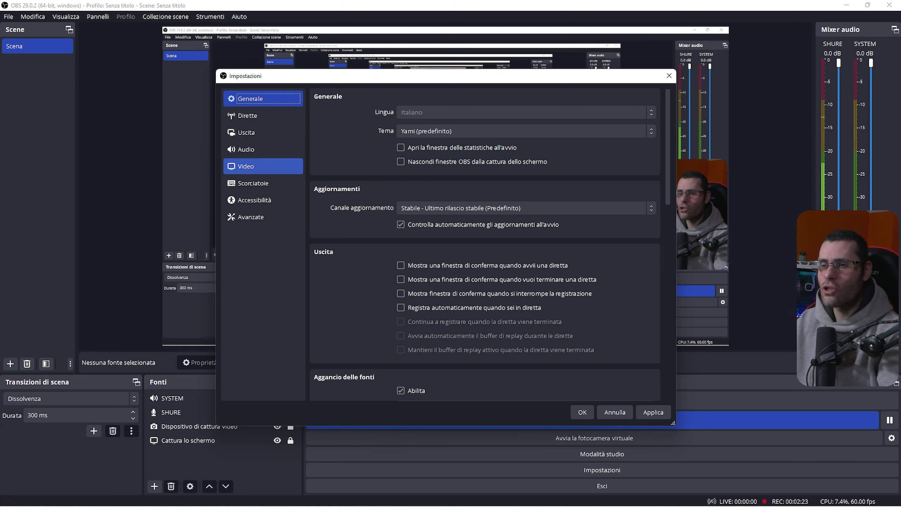
click(263, 149)
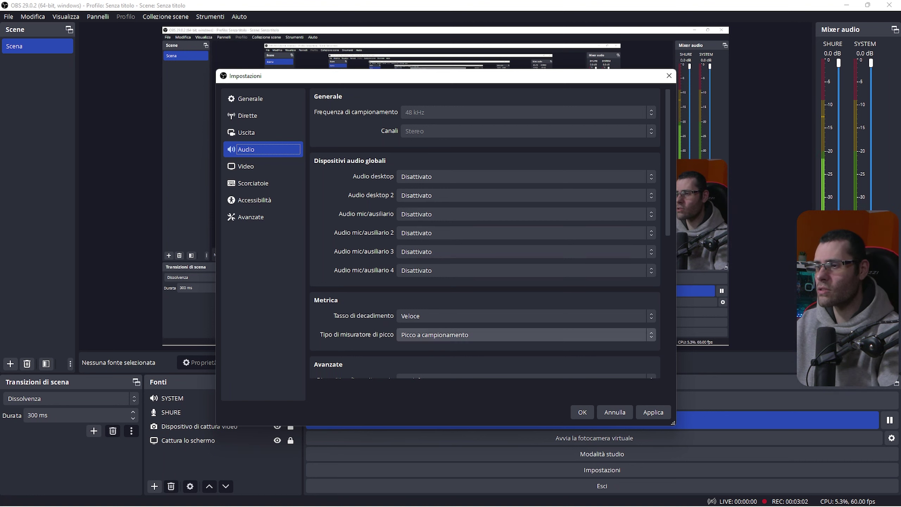
click(583, 412)
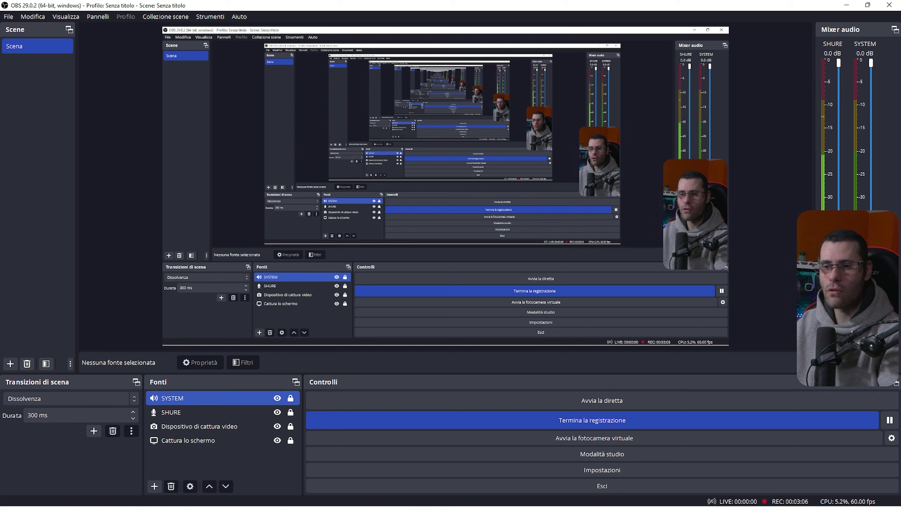
Step: Look up the input audio capture option (Cattura l'audio in entrata) among the source types that can be added to the scene
click(199, 412)
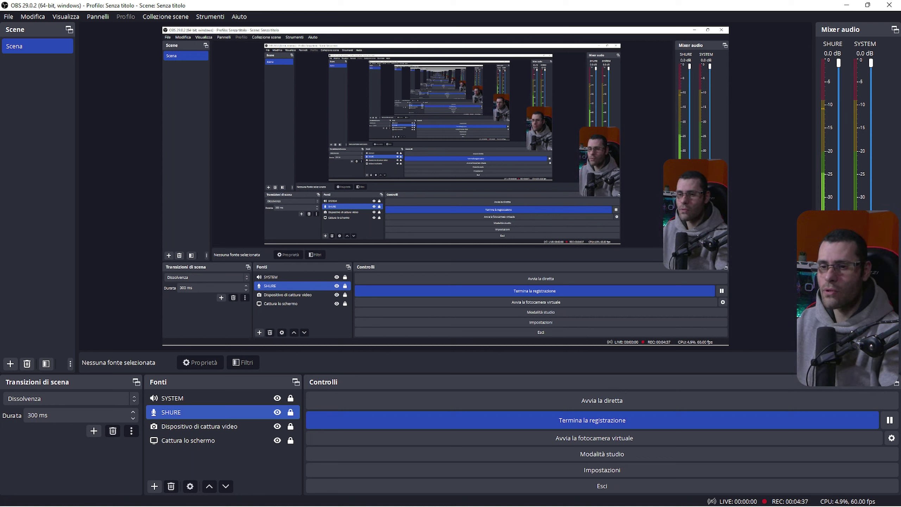
click(173, 398)
click(171, 412)
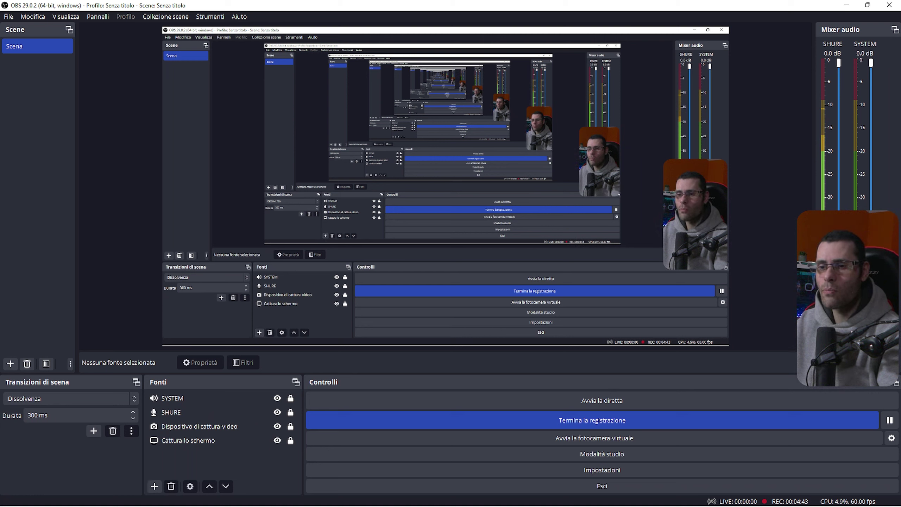
right_click(171, 461)
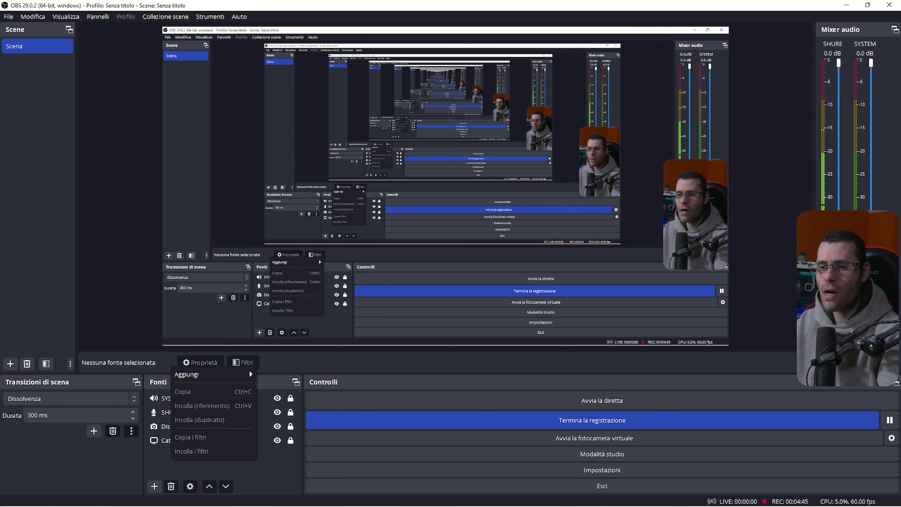
mouse_move(250, 371)
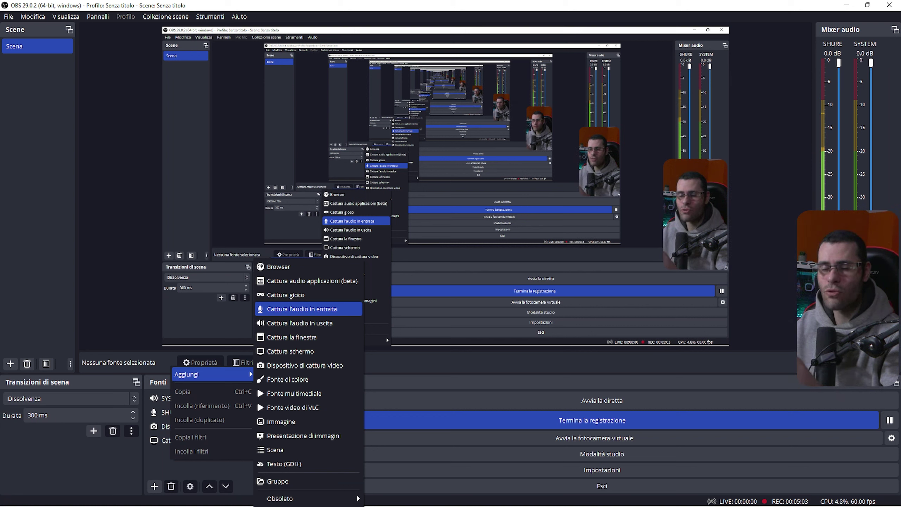
key(Escape)
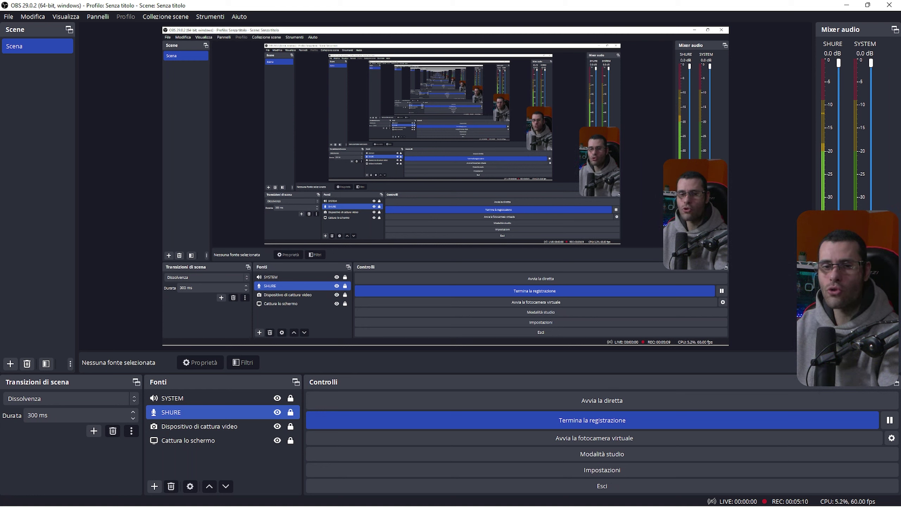
Step: Inspect the devices offered for the SHURE source and keep Broadcast Stream Mix (3- TC-Helicon GoXLR Mini)
double_click(171, 411)
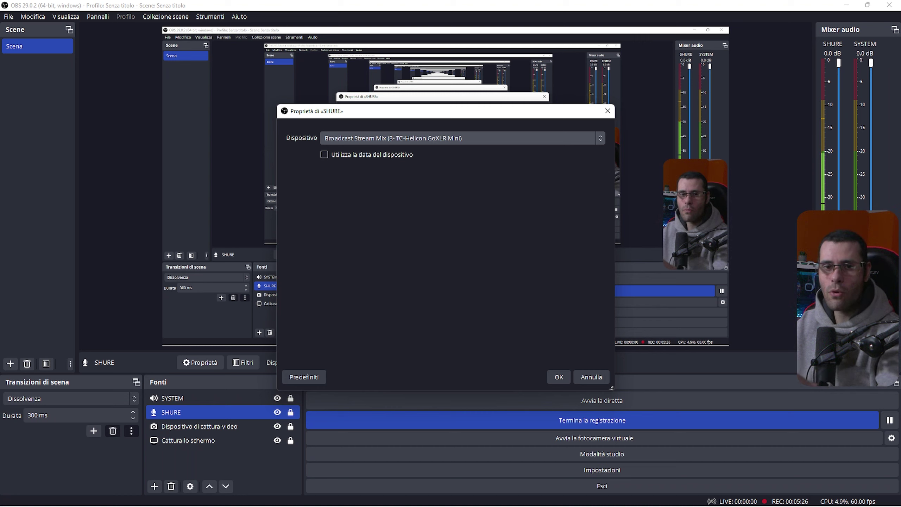
click(461, 138)
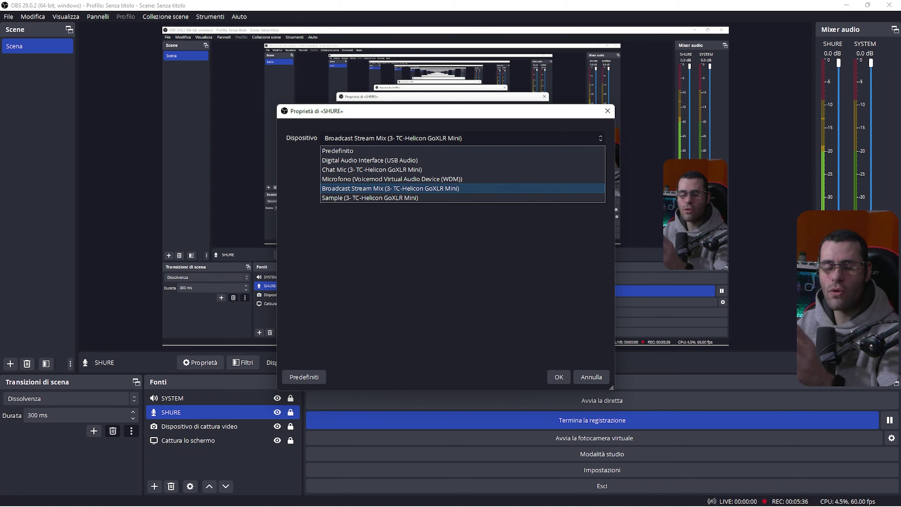
key(Return)
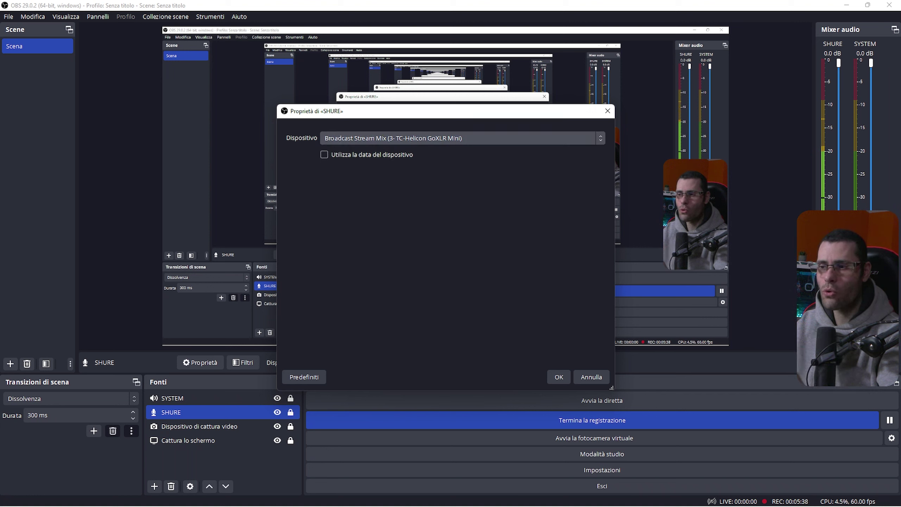
key(Return)
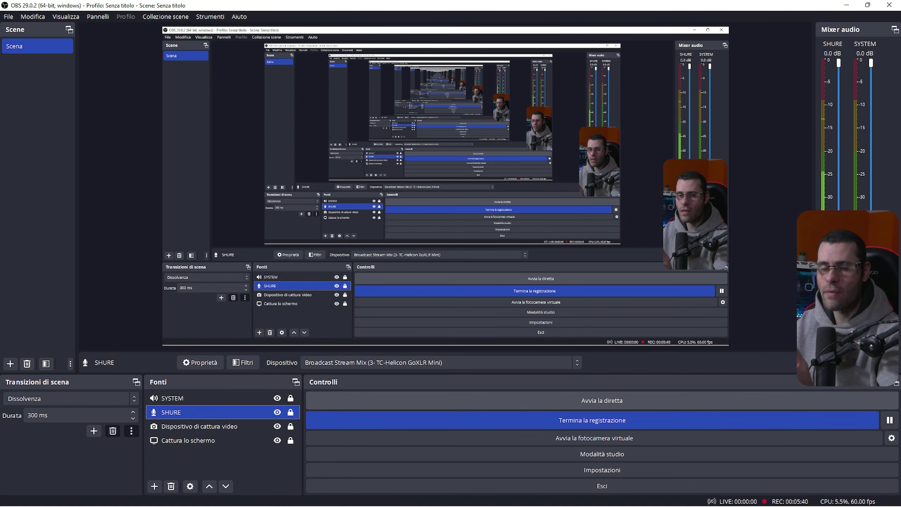
Step: Look up the output audio capture option (Cattura l'audio in uscita) among the source types that can be added
key(shift+Up)
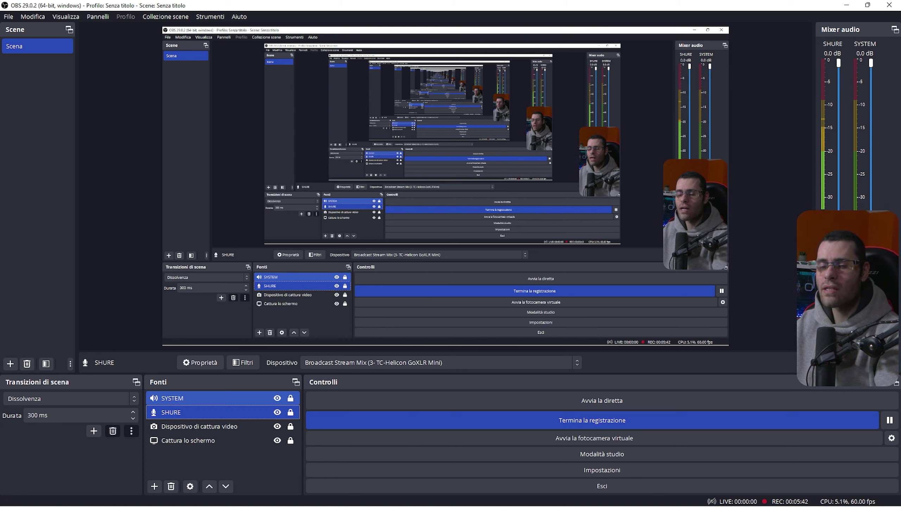
key(Up)
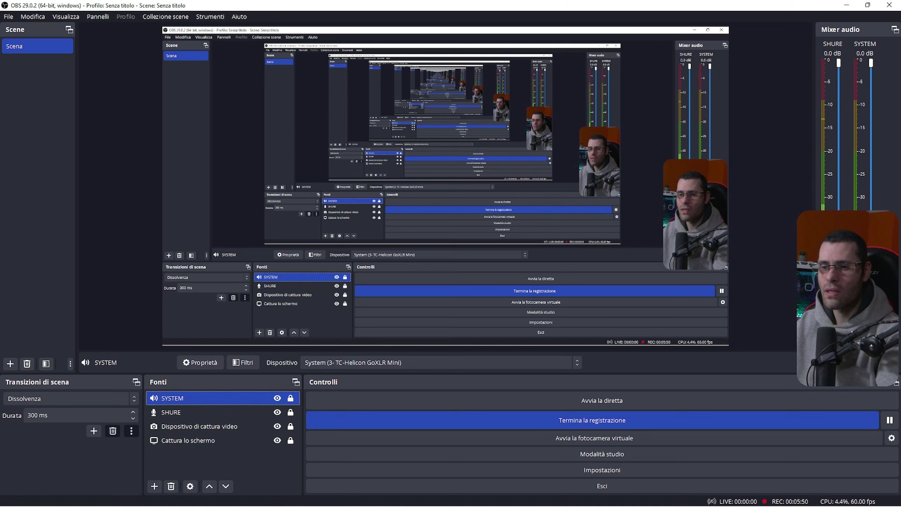
right_click(206, 460)
mouse_move(283, 368)
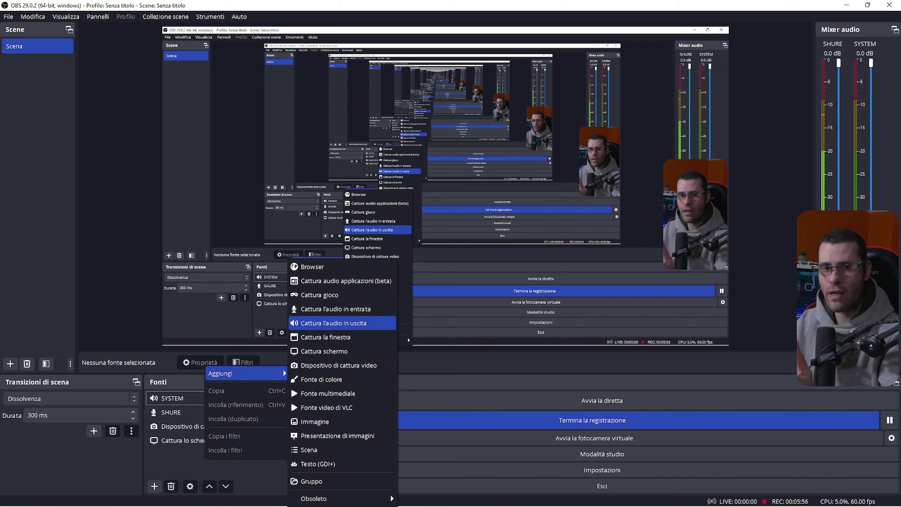
Step: Examine the output devices offered in the SYSTEM source's properties, down to Sample (3- TC-Helicon GoXLR Mini), and leave without changing the device
double_click(172, 398)
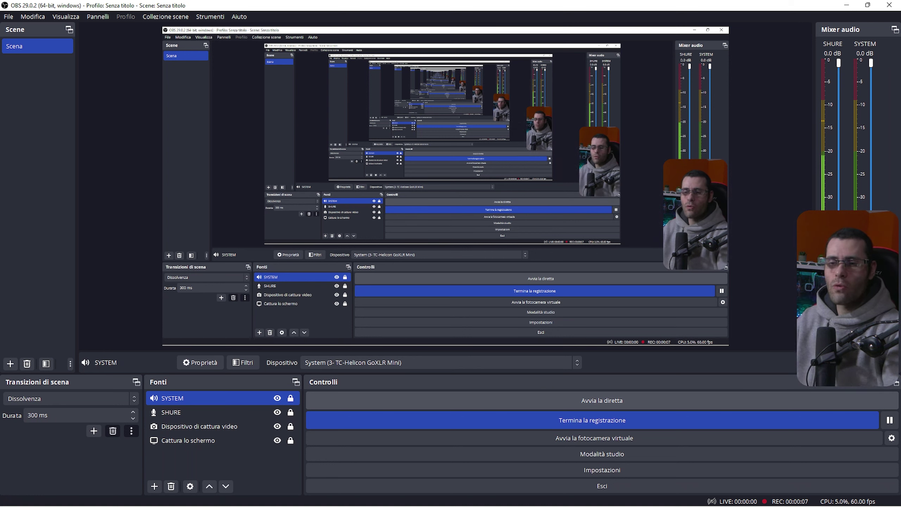
ctrl+click(188, 440)
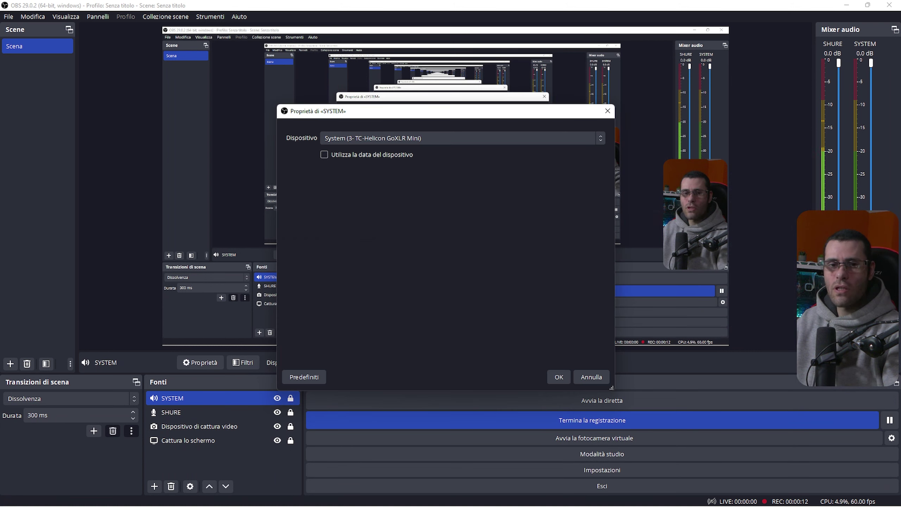
click(462, 138)
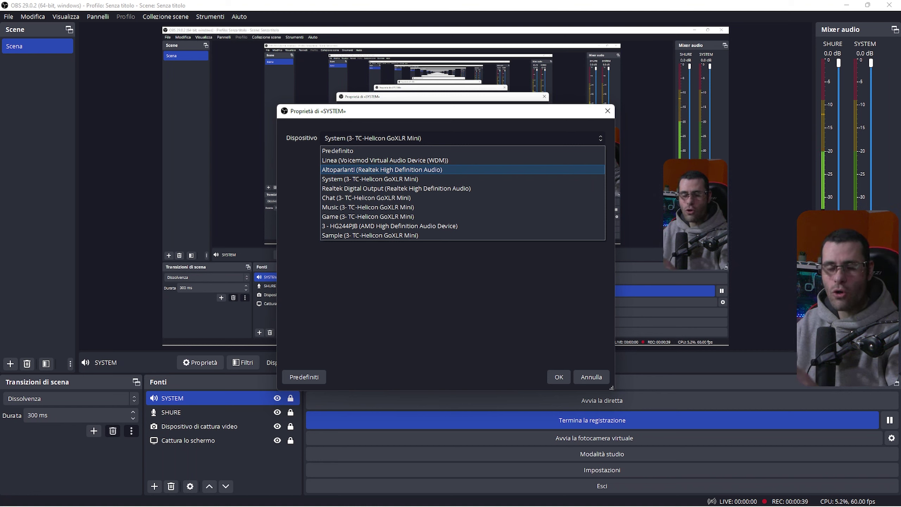
key(Down)
key(Down)
key(Down)
key(Down)
key(Down)
key(Down)
key(Down)
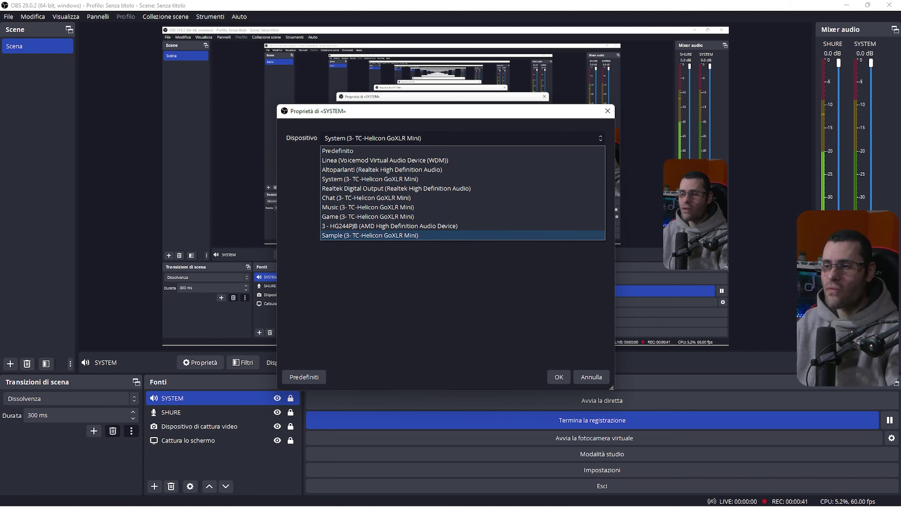
key(Escape)
key(Escape)
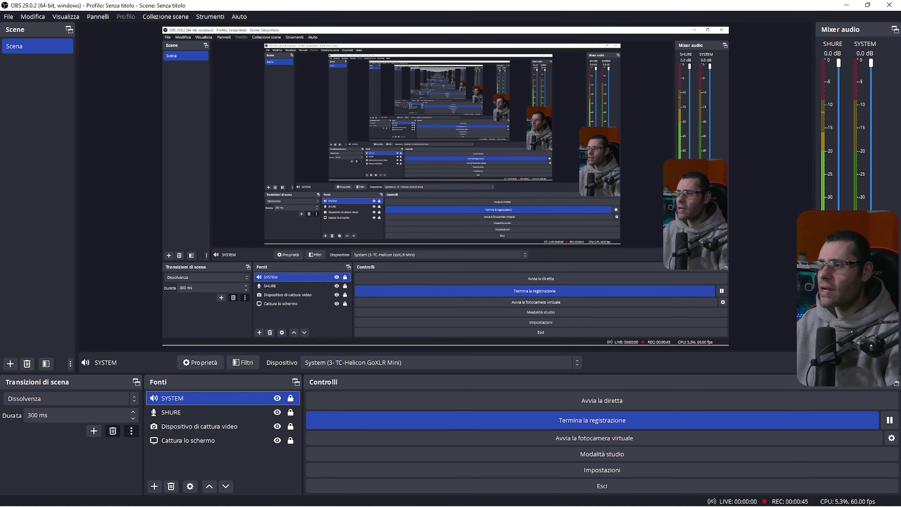
Step: Inspect the track assignments of all sources in the advanced audio properties, enlarging the window to show all six tracks
right_click(816, 385)
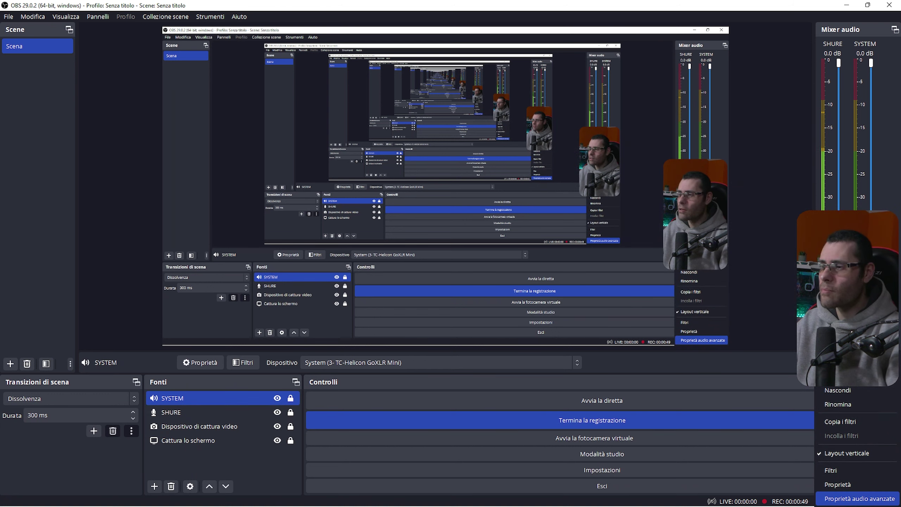
click(858, 498)
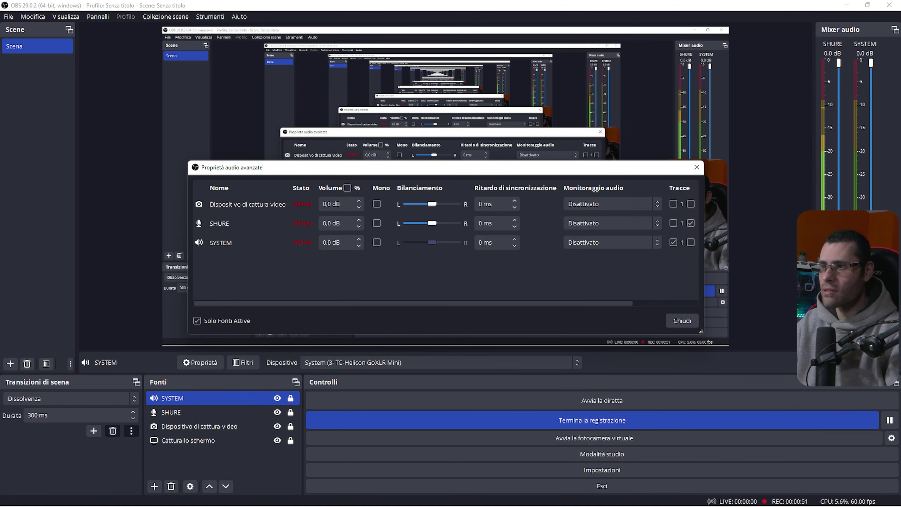
drag(701, 331, 824, 430)
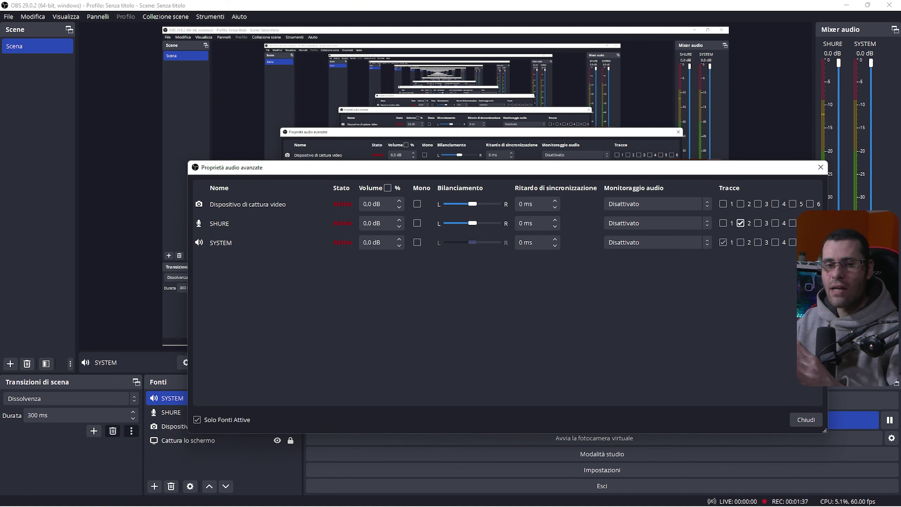
key(Escape)
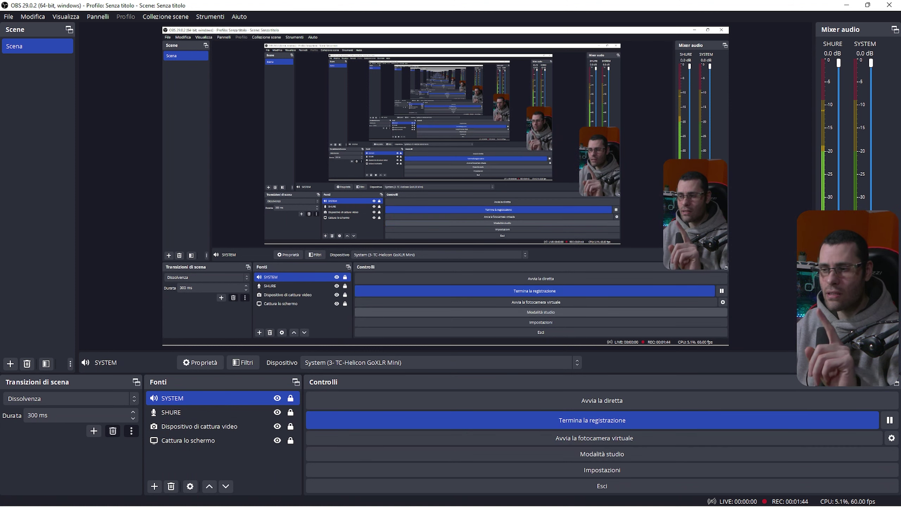
Step: Review the recording output settings, including the audio tracks and recording format, and close them without changes
click(602, 470)
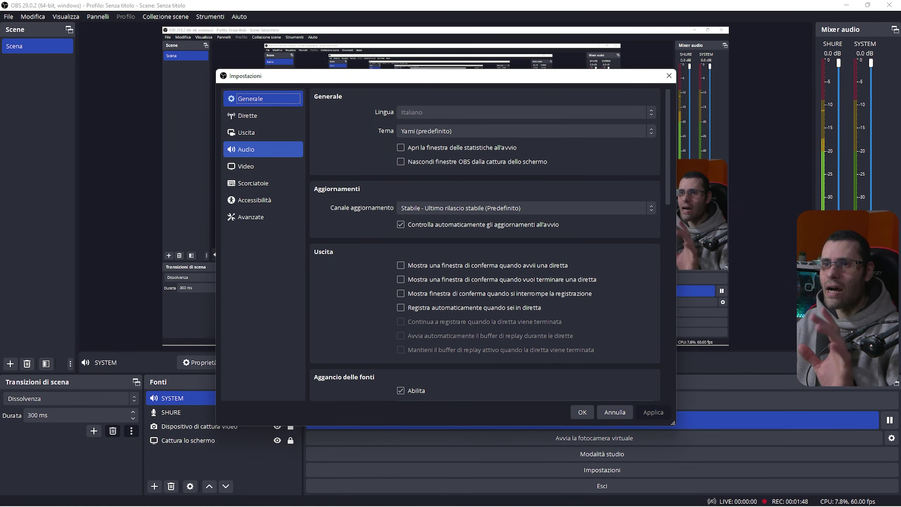
click(246, 132)
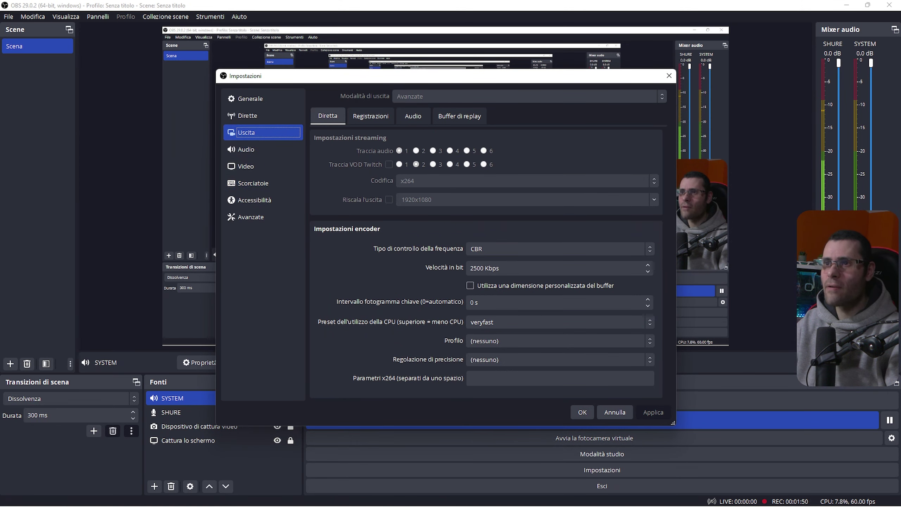
click(371, 116)
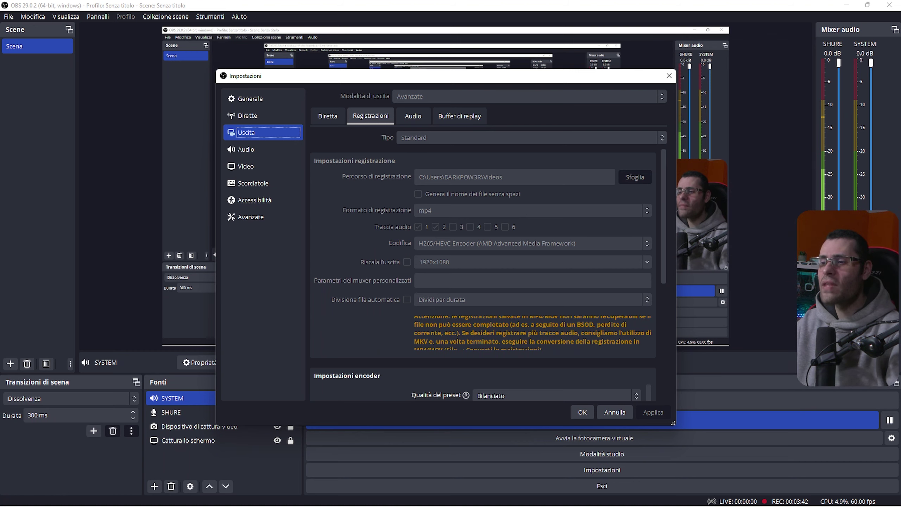
click(615, 412)
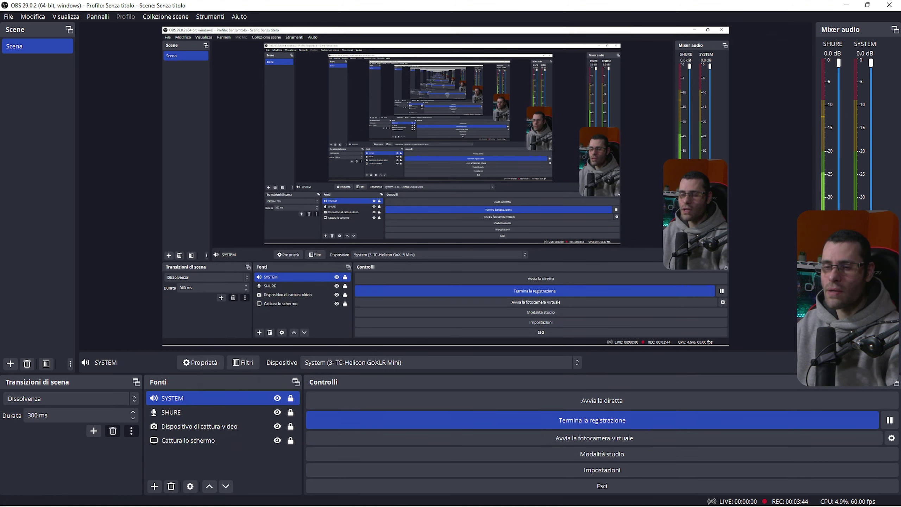
Step: Add a new output audio capture source named "musica" to the scene
right_click(234, 460)
mouse_move(284, 377)
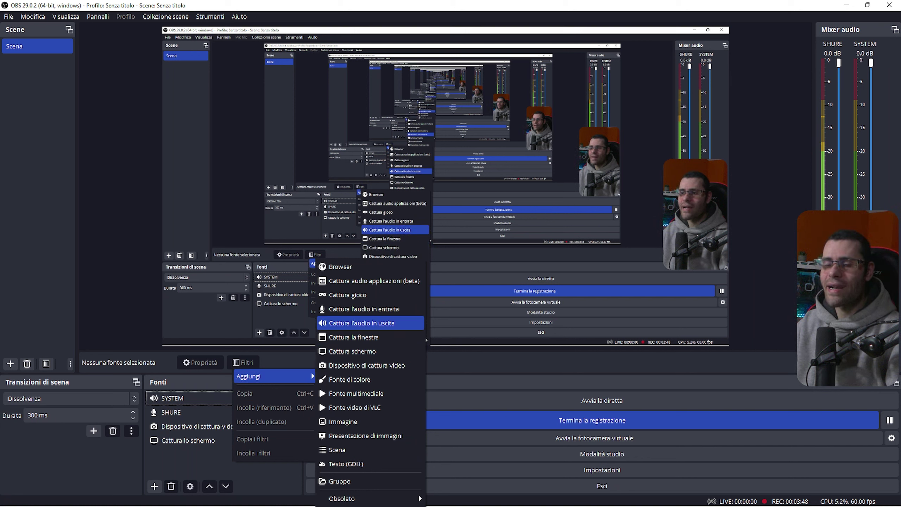
click(368, 323)
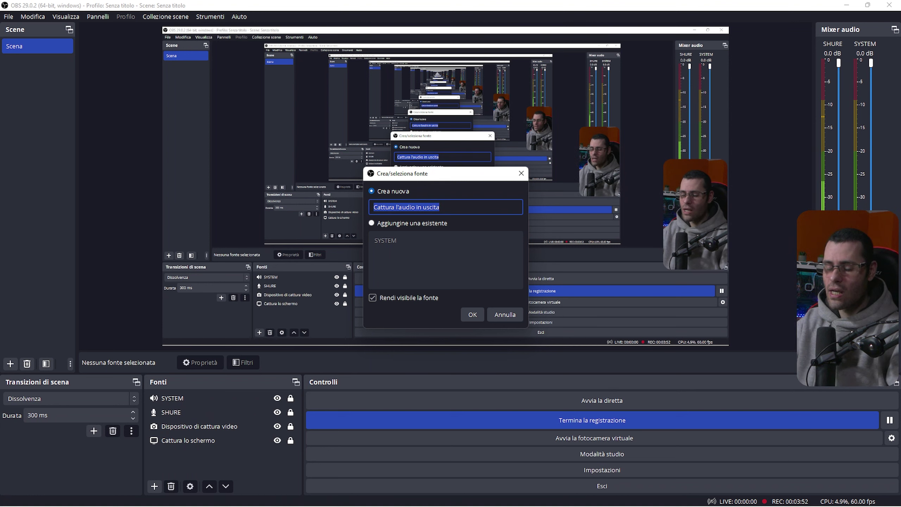
text(musica)
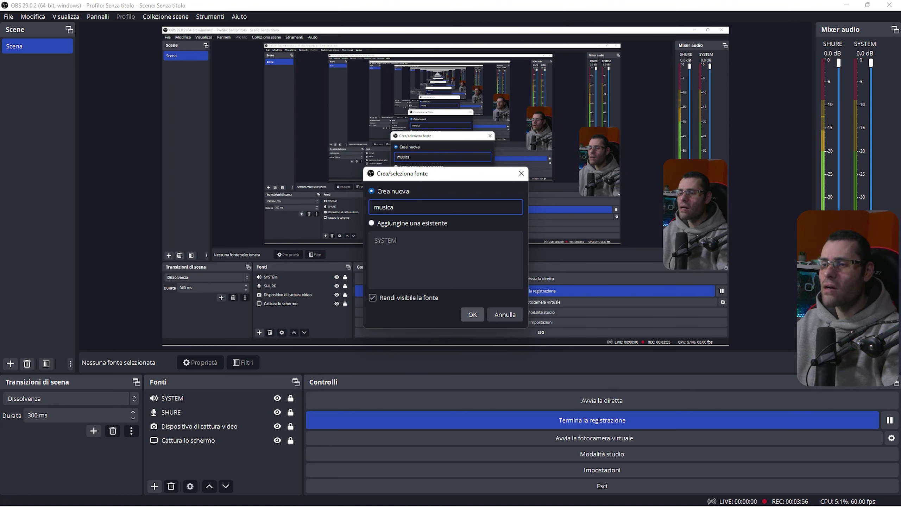
click(472, 315)
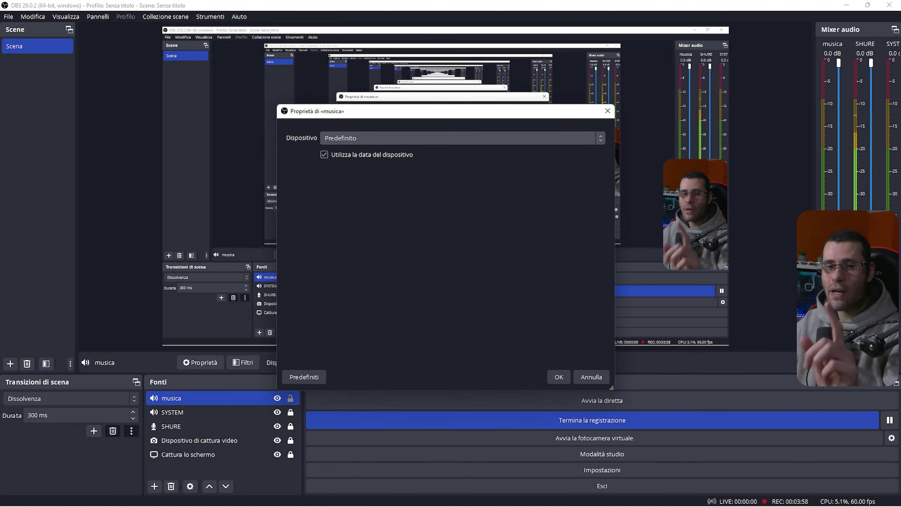
Step: Set the musica source's device to Music (3- TC-Helicon GoXLR Mini)
key(alt+Down)
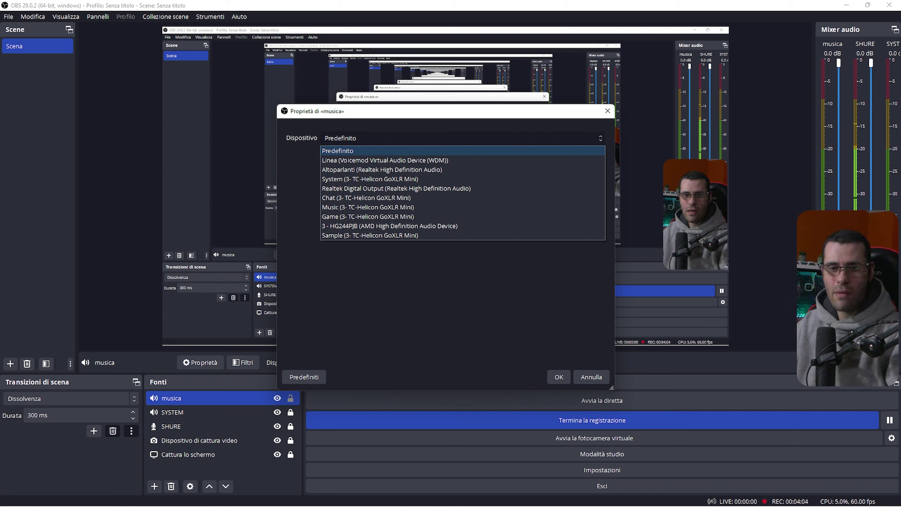
key(Down)
key(Down)
key(Down)
key(Down)
key(Down)
key(Down)
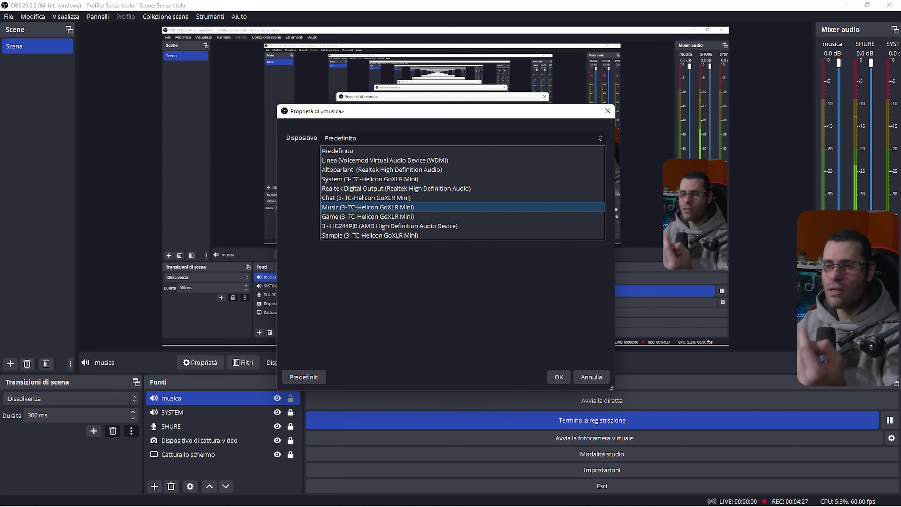
key(Return)
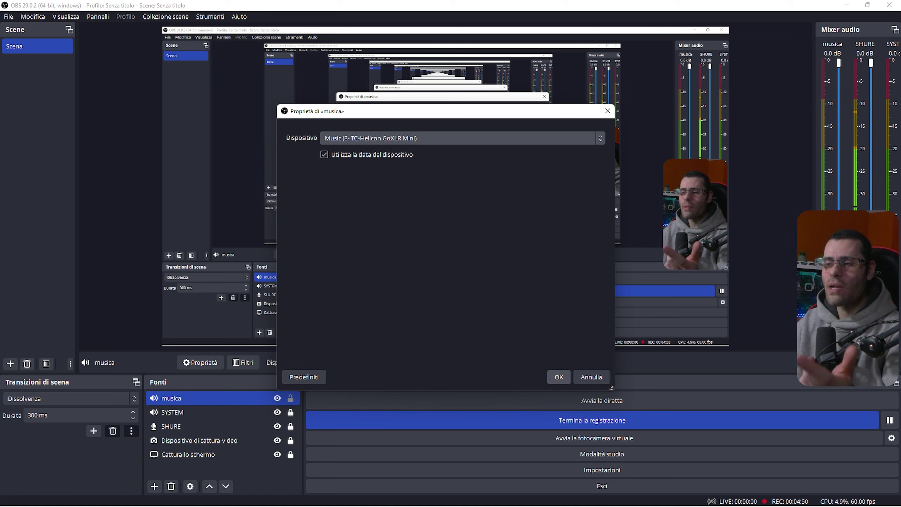
Step: Assign the musica source only to track 3 in the advanced audio properties, disabling its other tracks
click(592, 377)
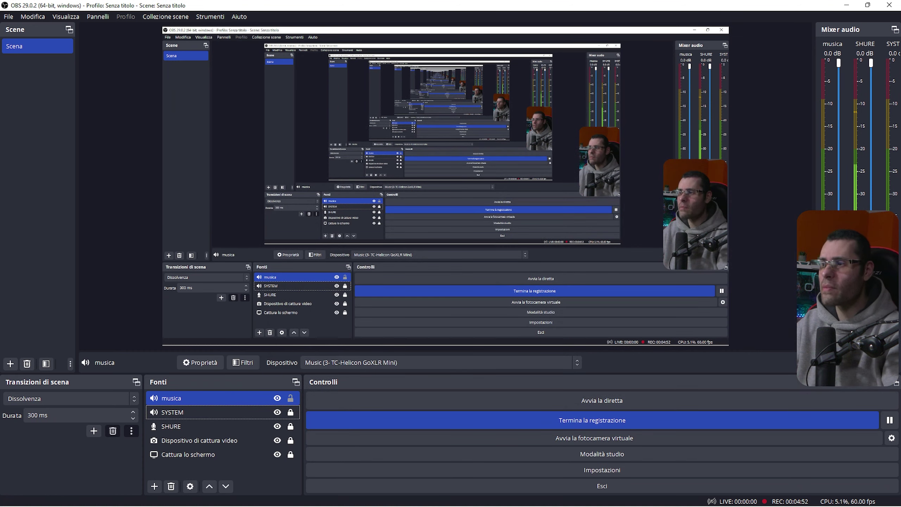
right_click(816, 374)
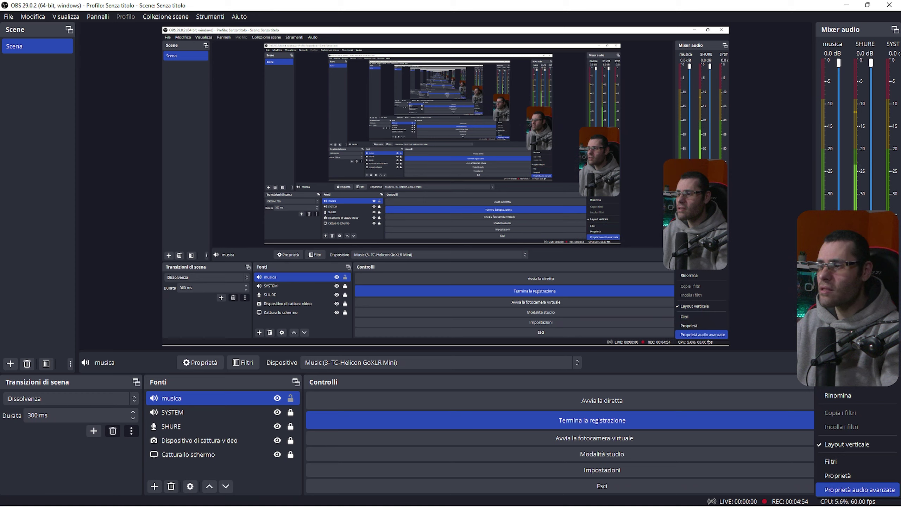
click(855, 489)
drag(701, 332, 830, 410)
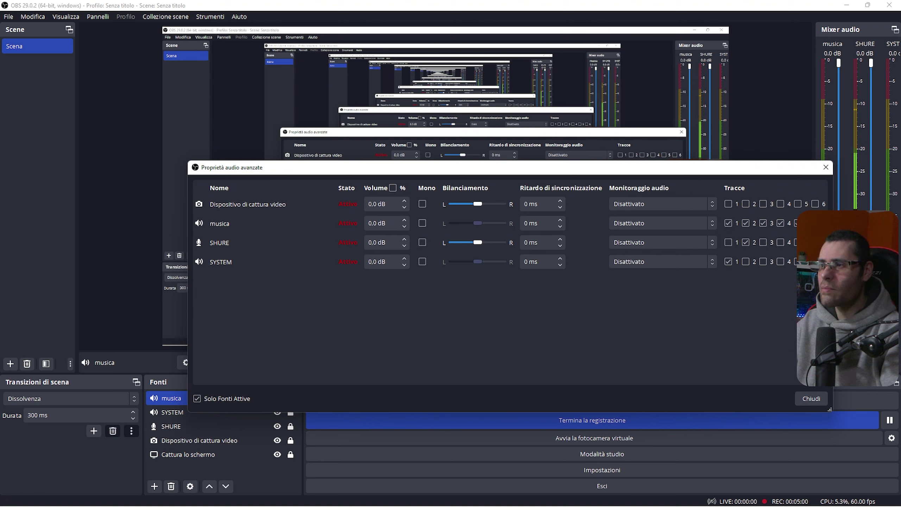
click(799, 223)
click(781, 222)
click(745, 223)
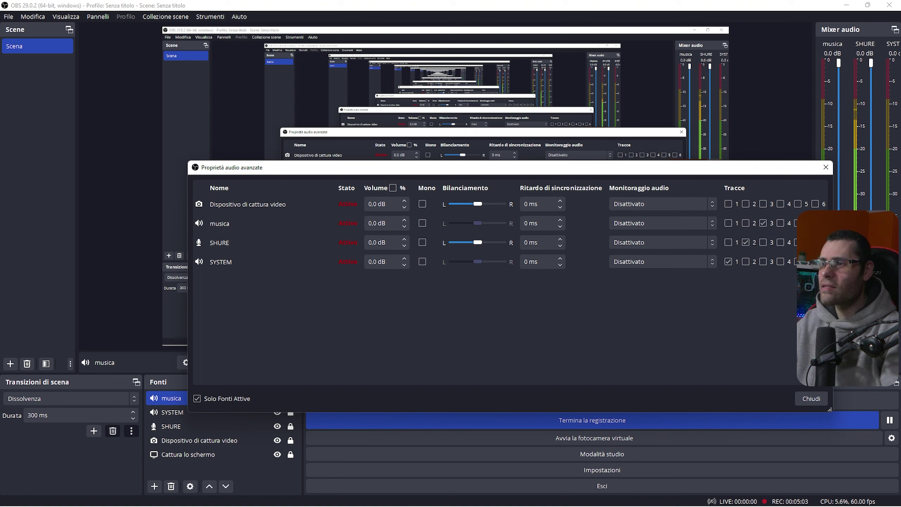
click(728, 222)
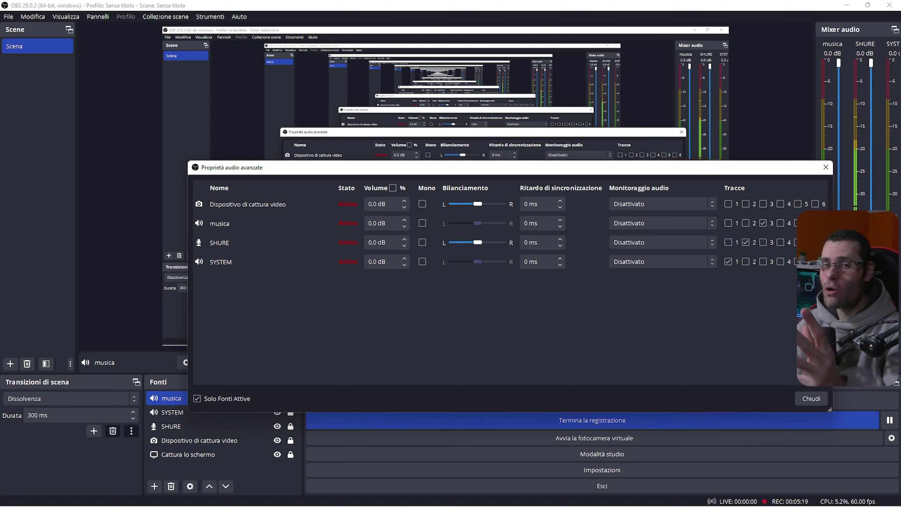
key(Escape)
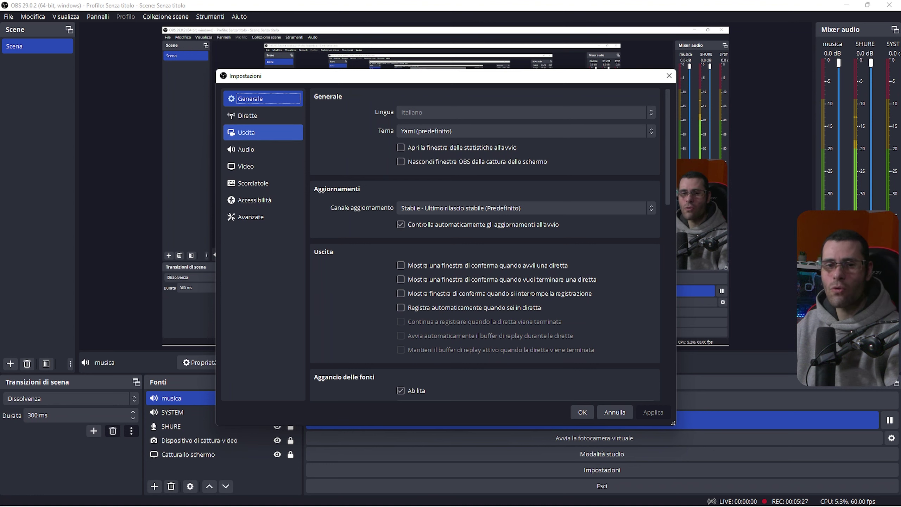
Step: Review the recording audio tracks in the output settings and close the settings without changes
click(262, 132)
click(370, 116)
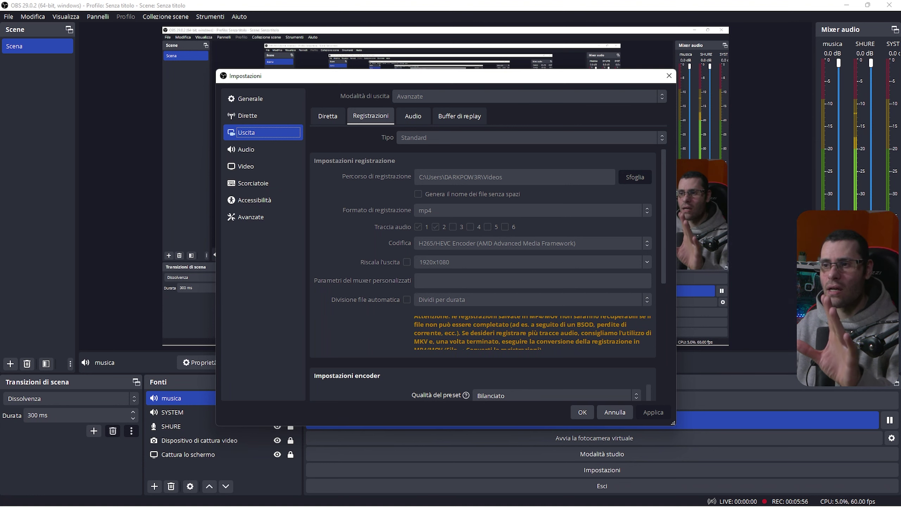
click(615, 412)
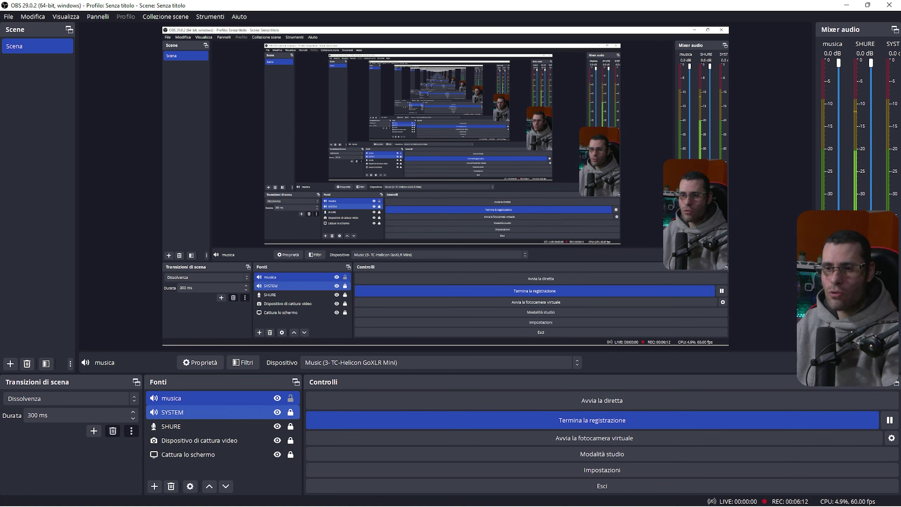
Step: Remove the musica source from the scene
right_click(228, 400)
key(Up)
key(Up)
key(Up)
key(Up)
key(Up)
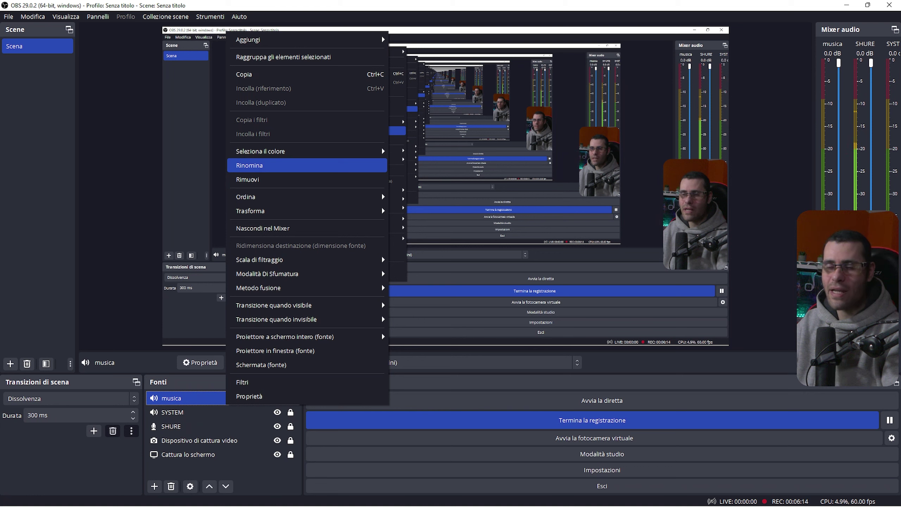
key(Return)
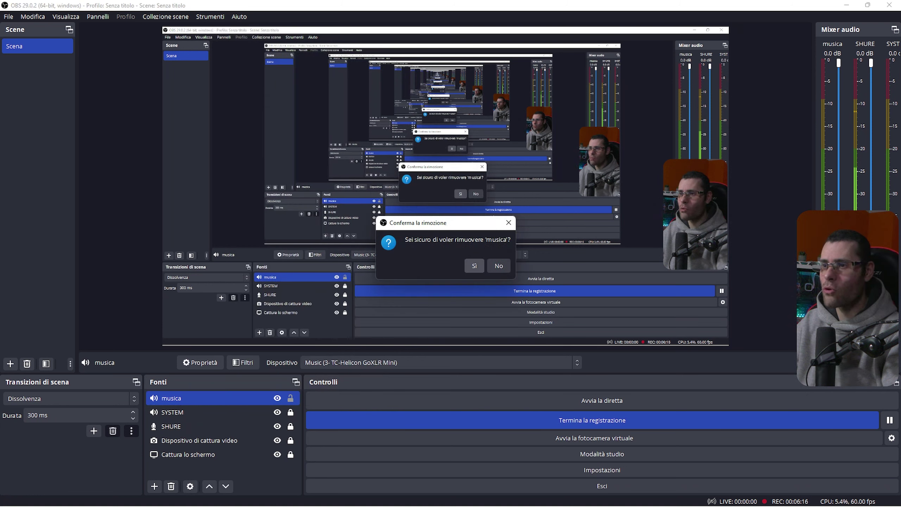
key(Return)
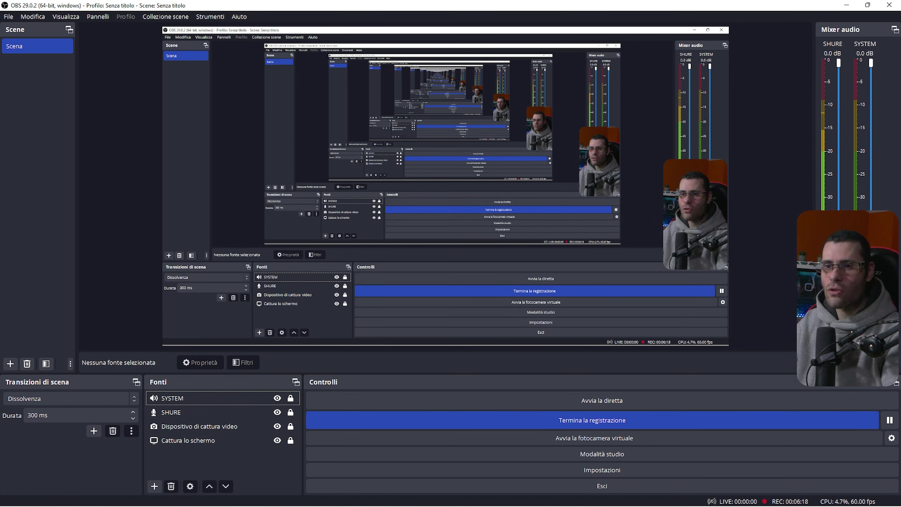
right_click(31, 88)
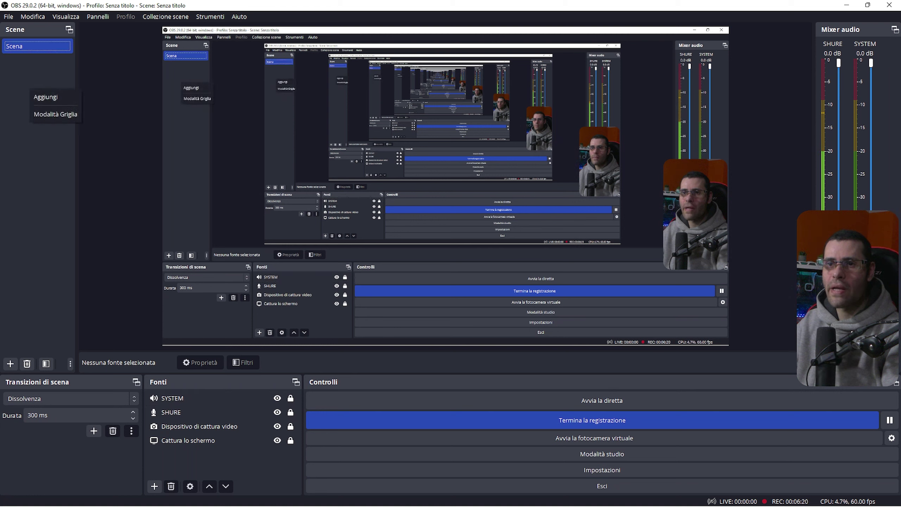
key(Return)
key(Escape)
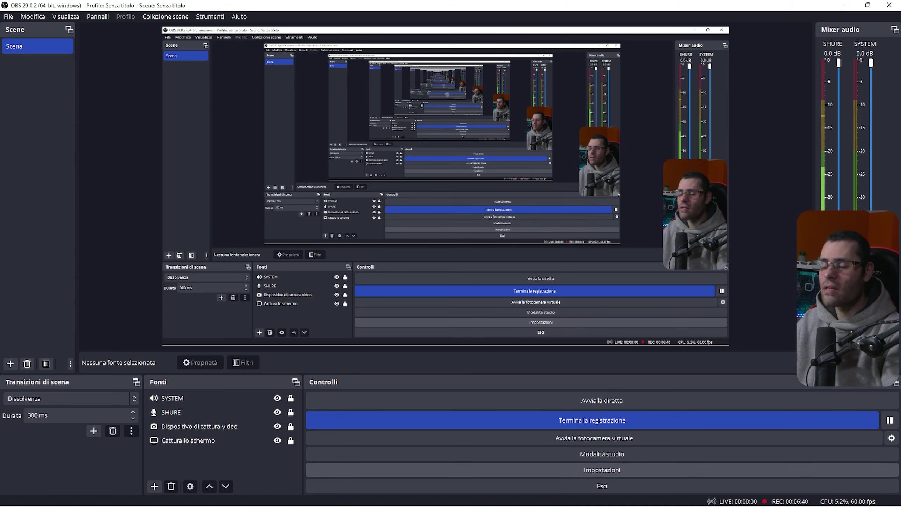
Step: Examine the recording output settings, including the recording format and enabled audio tracks
click(602, 470)
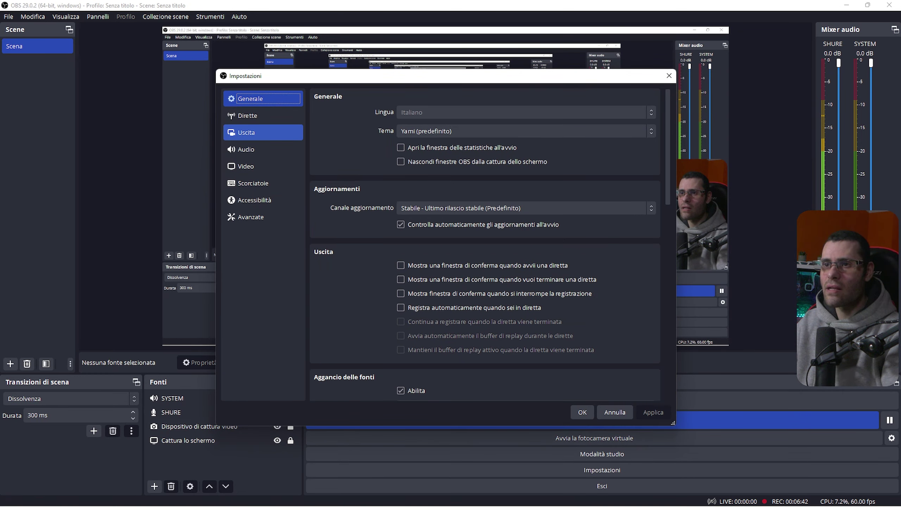
click(262, 132)
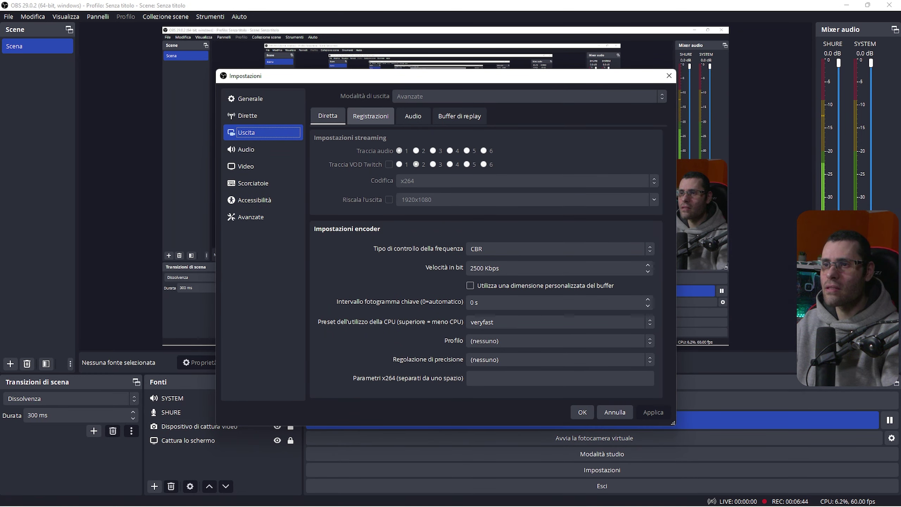
click(370, 116)
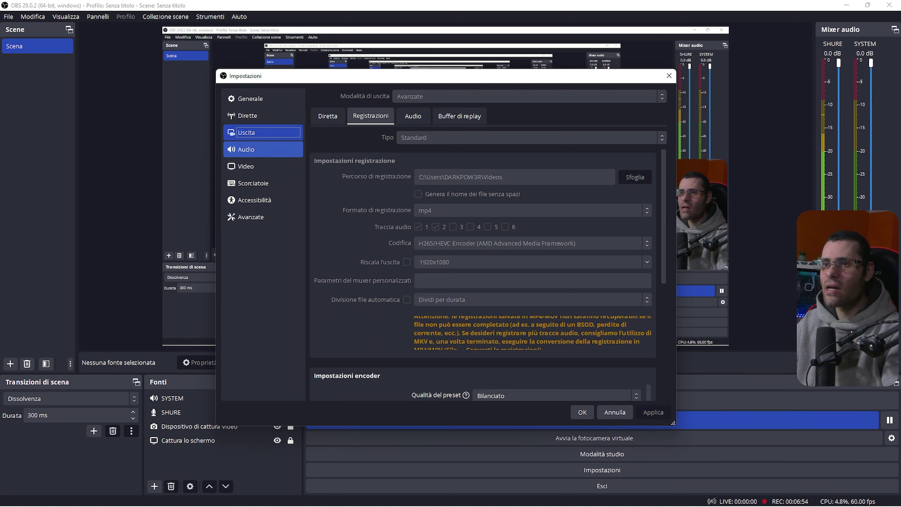
Step: Examine the devices offered for the global desktop audio and mic/auxiliary audio, and close the settings without changes
click(246, 149)
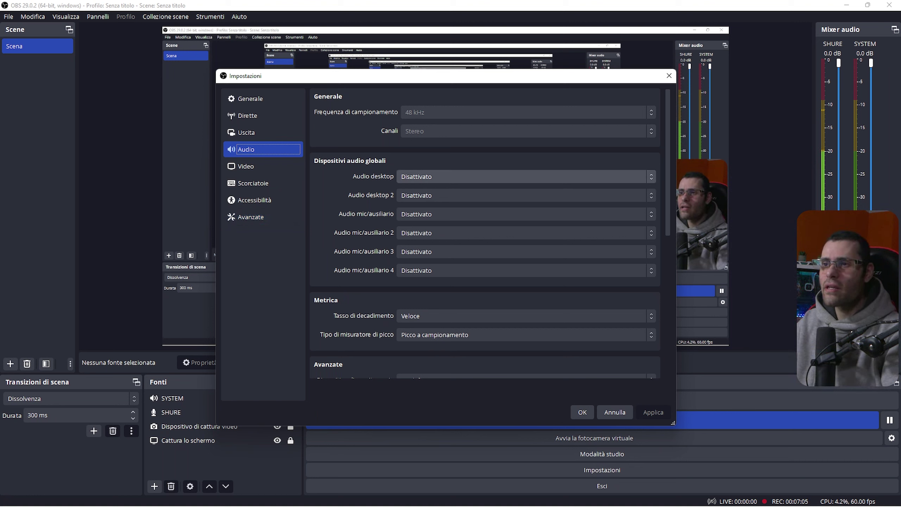
click(522, 176)
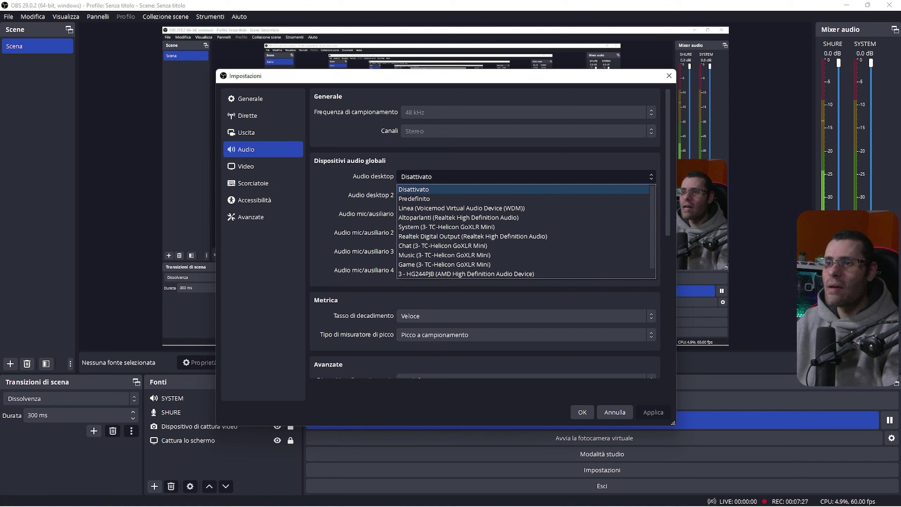
key(Escape)
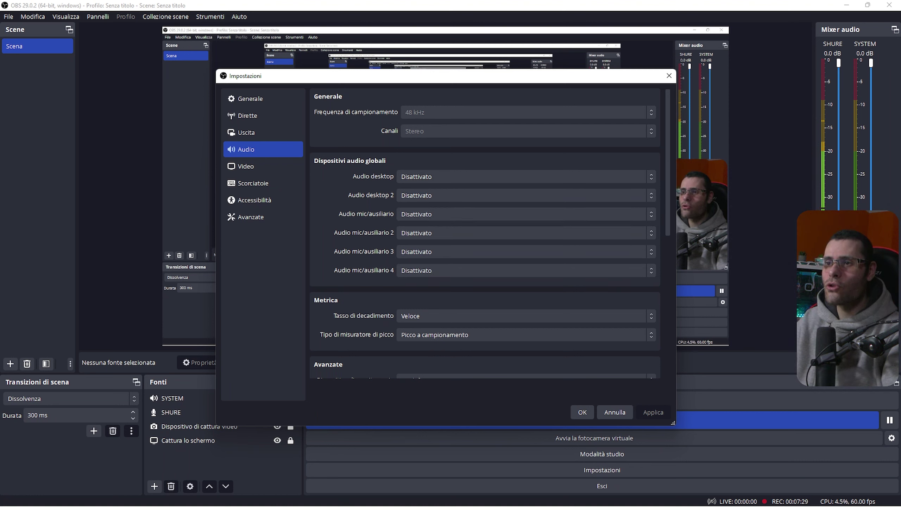
click(526, 214)
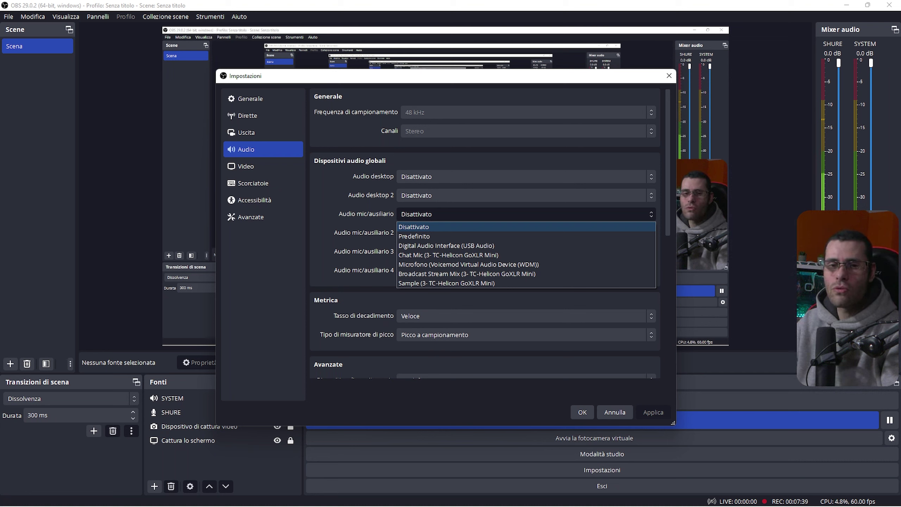
key(Escape)
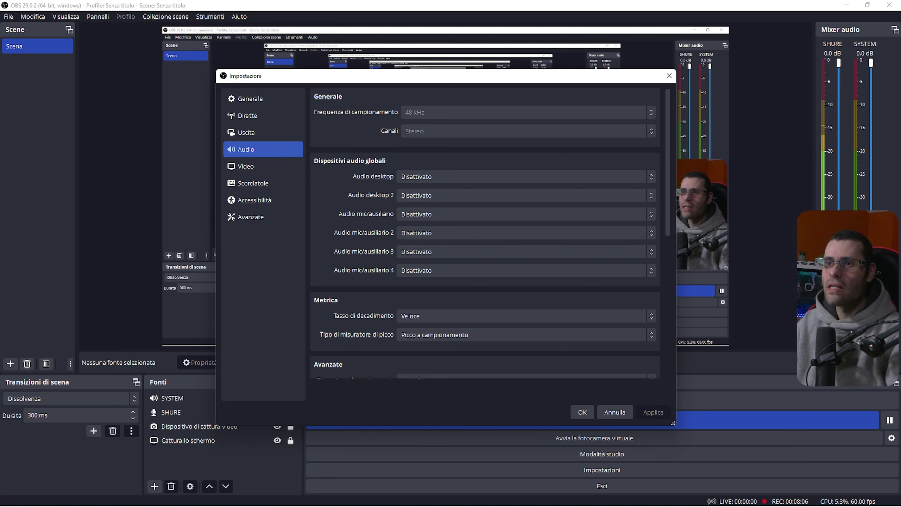
click(262, 132)
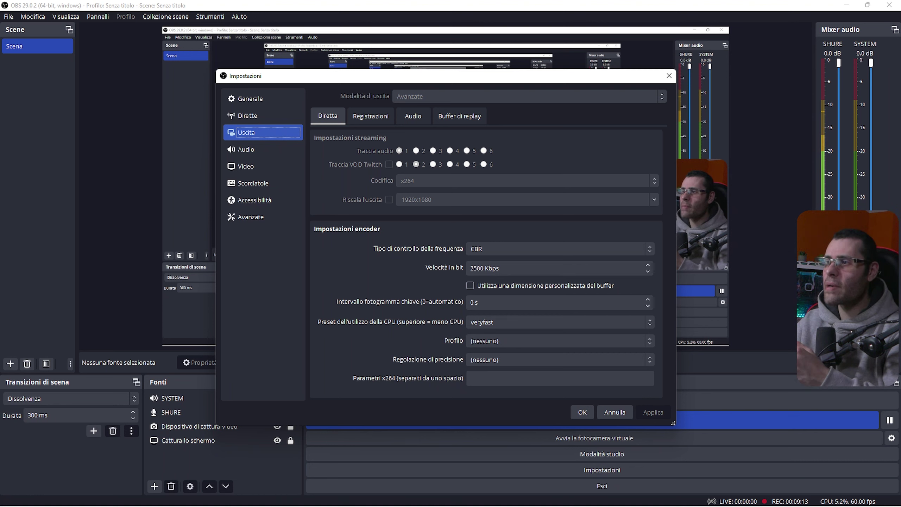
key(Escape)
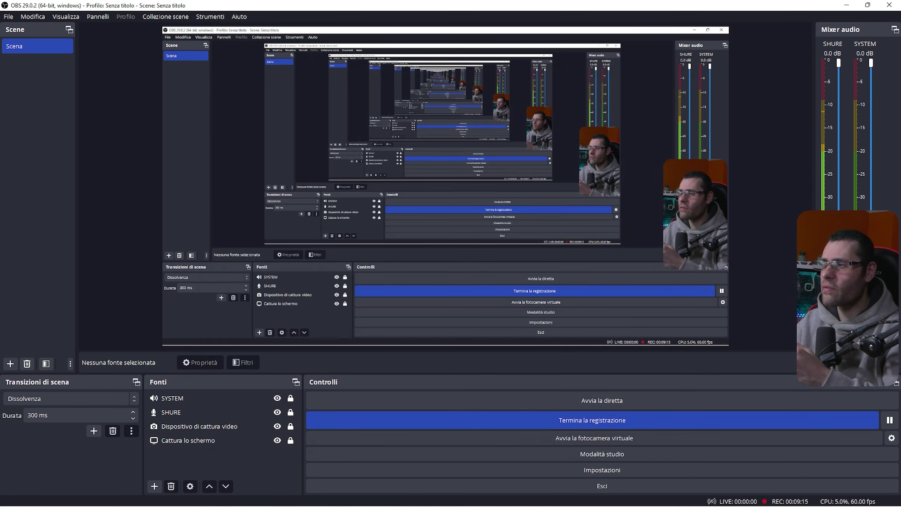
Step: Lower the SYSTEM source's volume to -7.9 dB in the audio mixer and restore it to 0.0 dB
scroll(871, 100, down, 5)
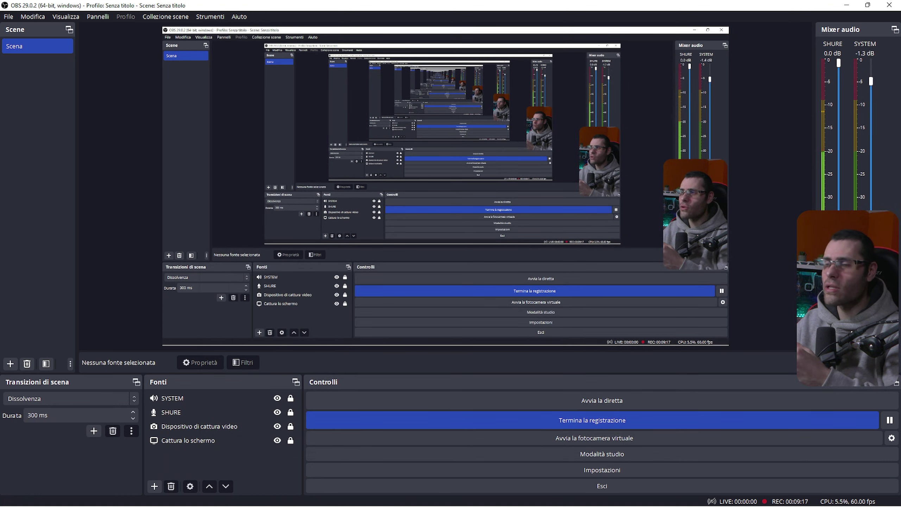
scroll(871, 142, down, 8)
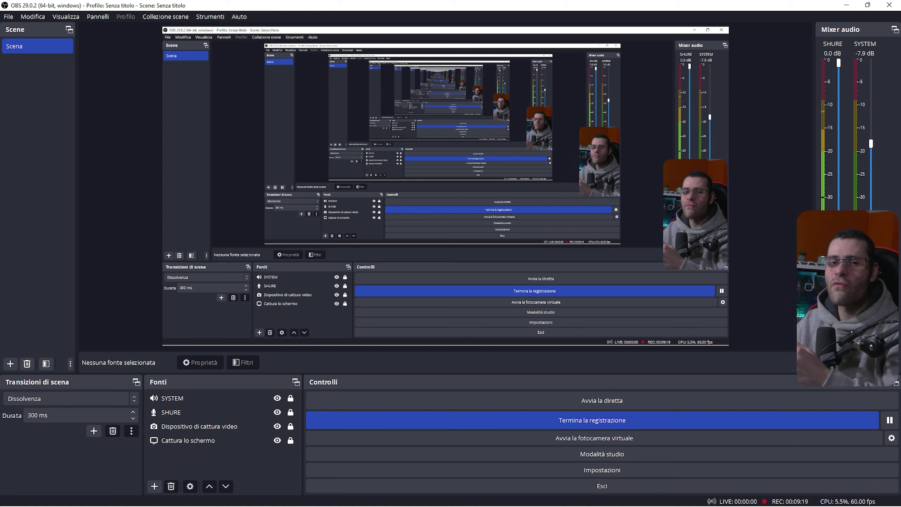
scroll(871, 142, up, 13)
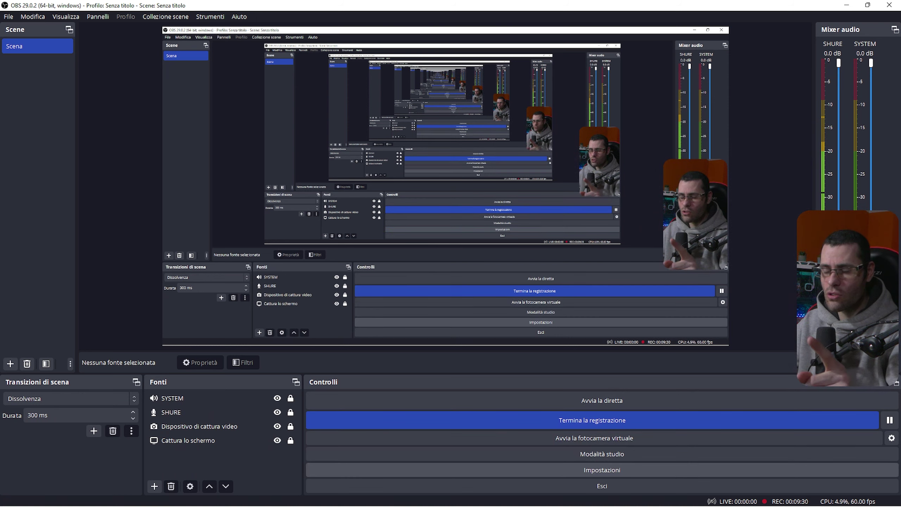
Step: Examine the streaming output settings and the devices offered for the global desktop audio, leaving the device unchanged
click(602, 469)
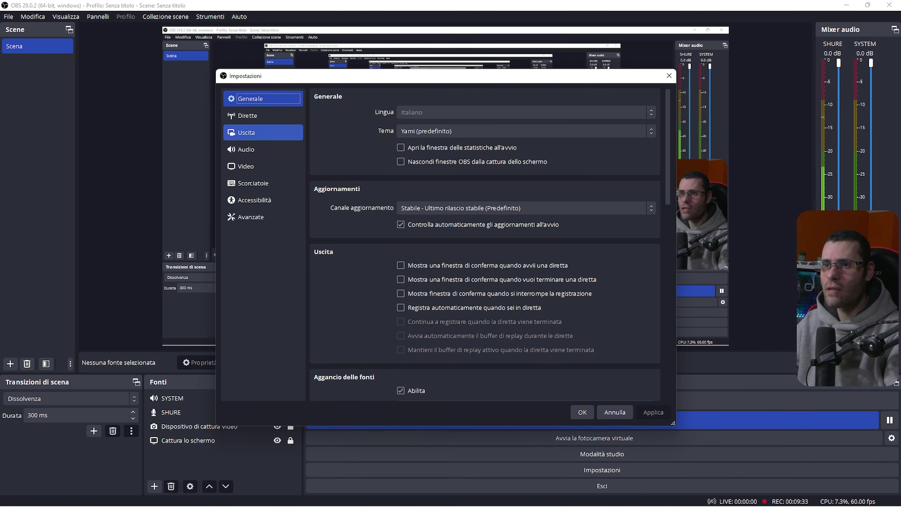
click(256, 132)
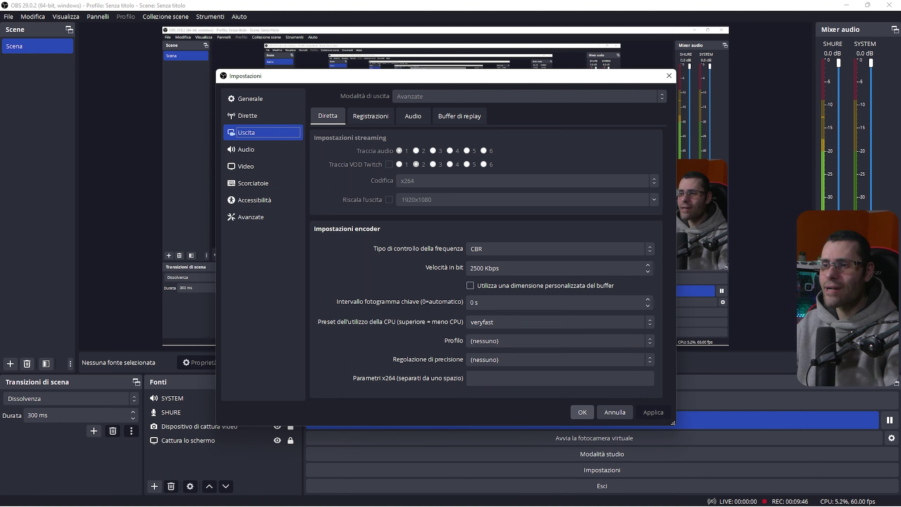
click(246, 149)
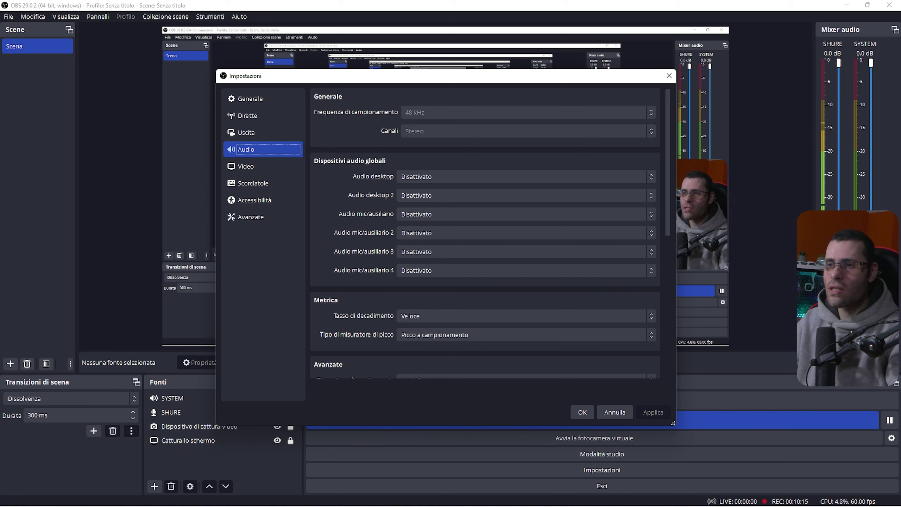
click(525, 176)
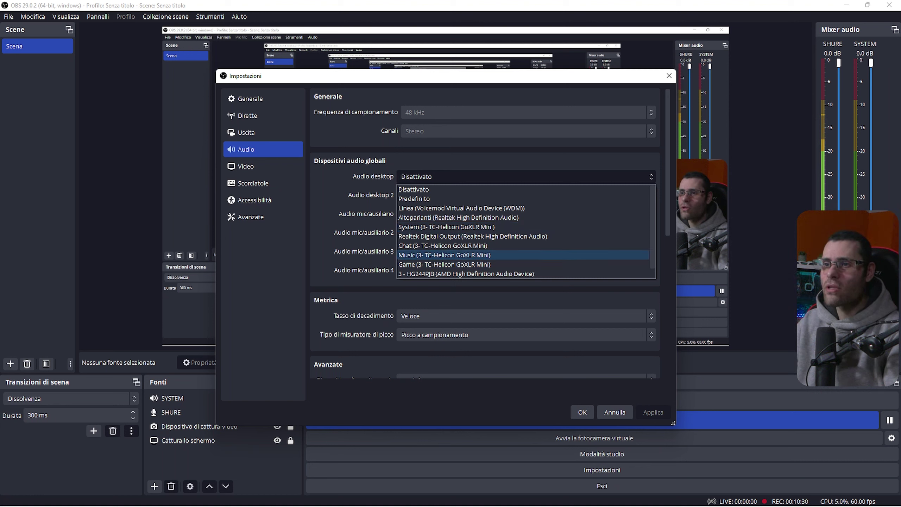
key(Escape)
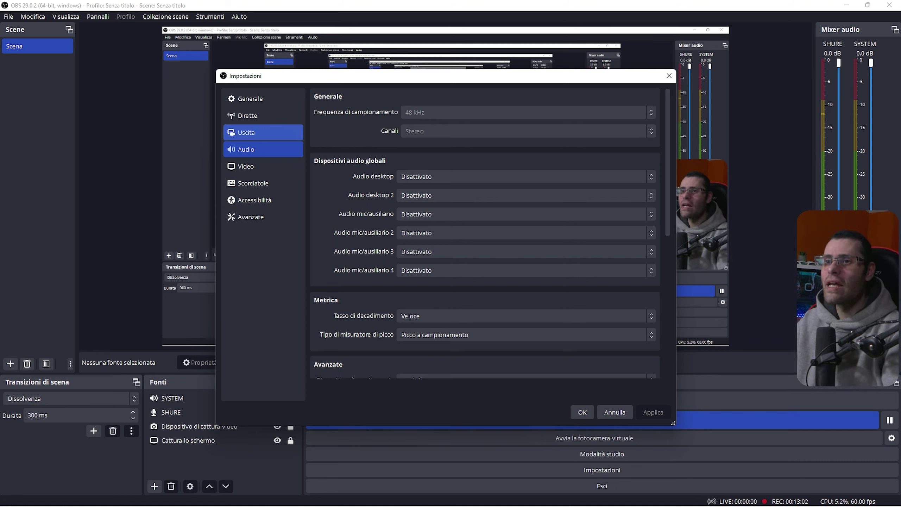
Step: Recheck the streaming output settings and the sources' track assignments in the advanced audio properties, closing both windows
click(246, 133)
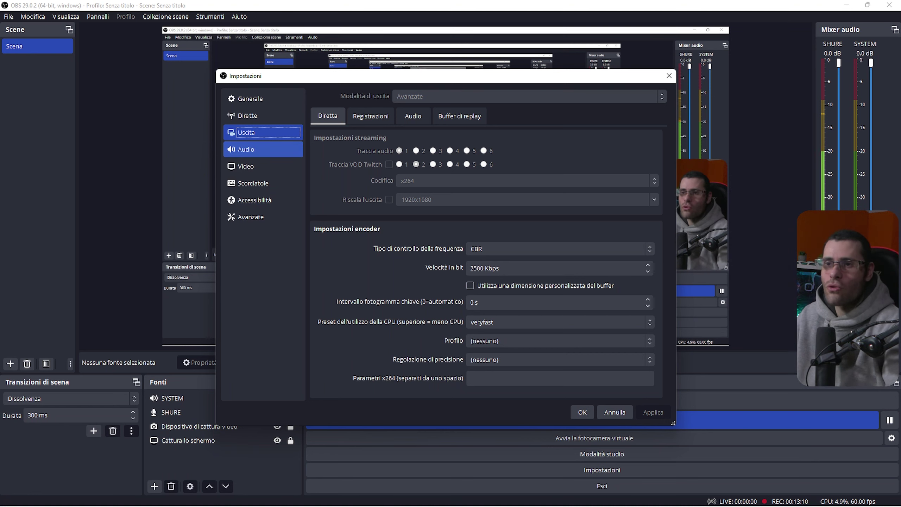
click(582, 412)
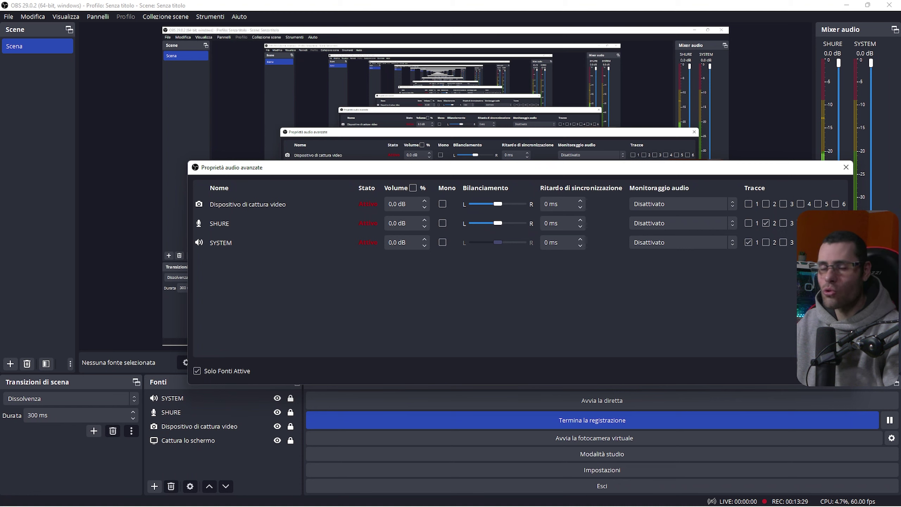
key(Escape)
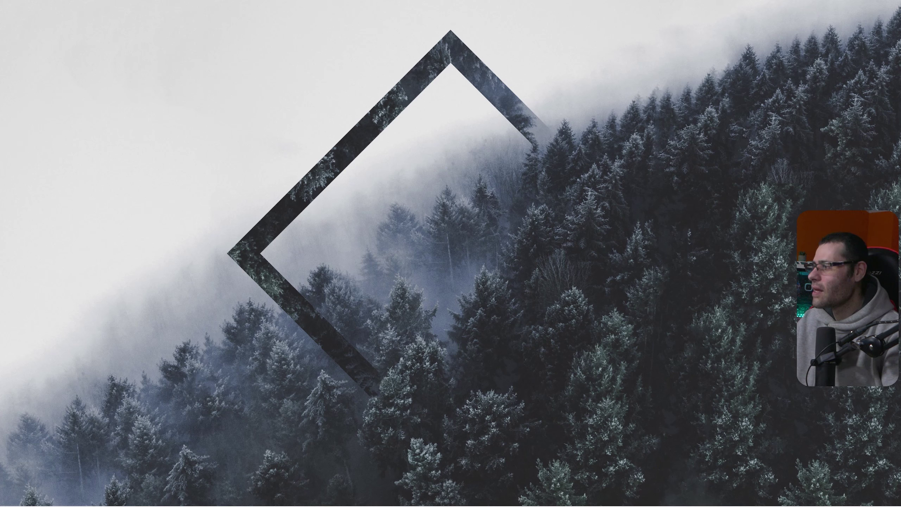